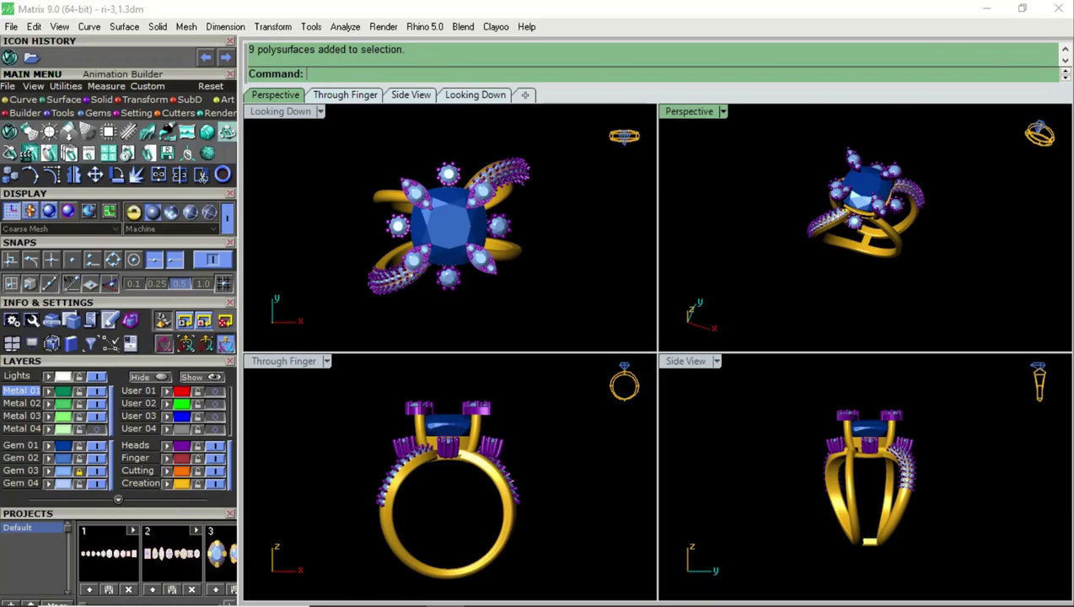
Maximize the Perspective viewport so the ring fills the whole workspace
left_click(226, 132)
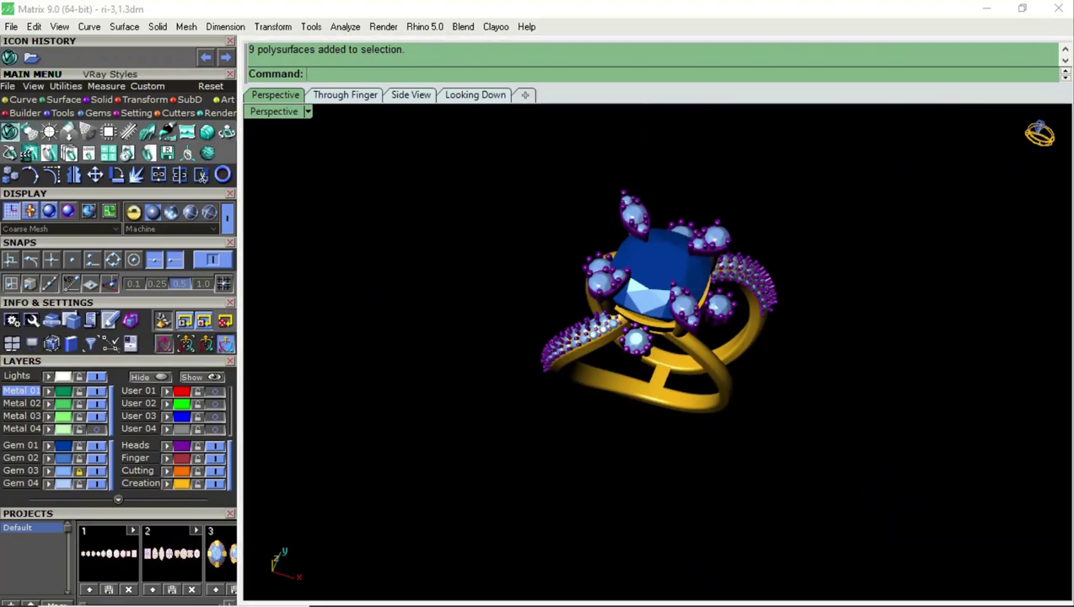
Open the V-Ray material editor on the Metal library, showing 14KY Yellow Gold
left_click(9, 132)
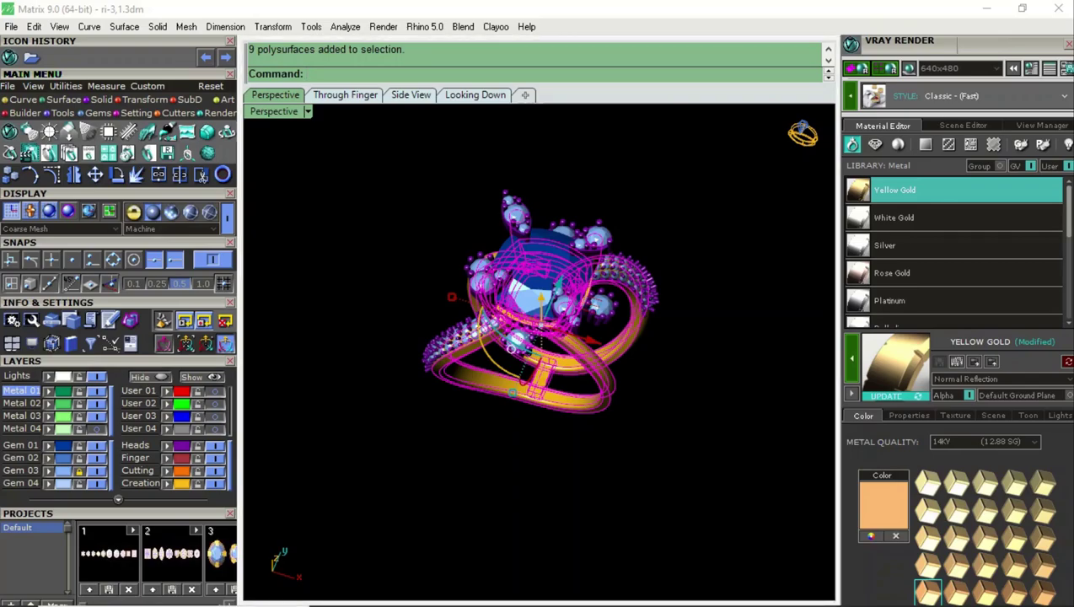
Tune the metal colour to a warm RGB 255/189/106 in the colour picker, then deselect
left_click(871, 535)
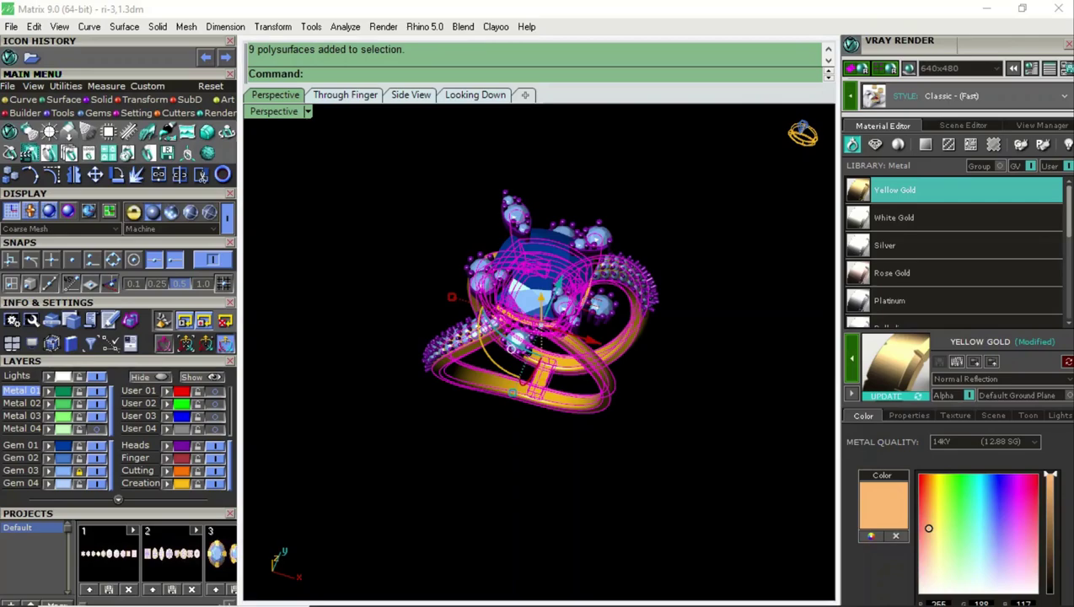
left_click_drag(928, 528, 929, 522)
left_click_drag(930, 522, 930, 524)
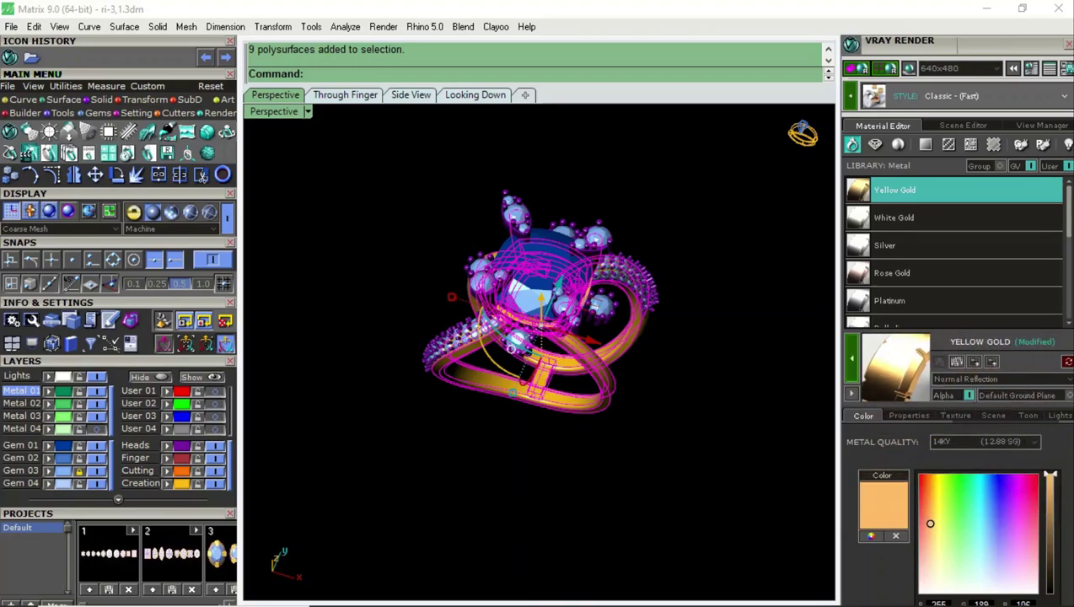
key("Escape")
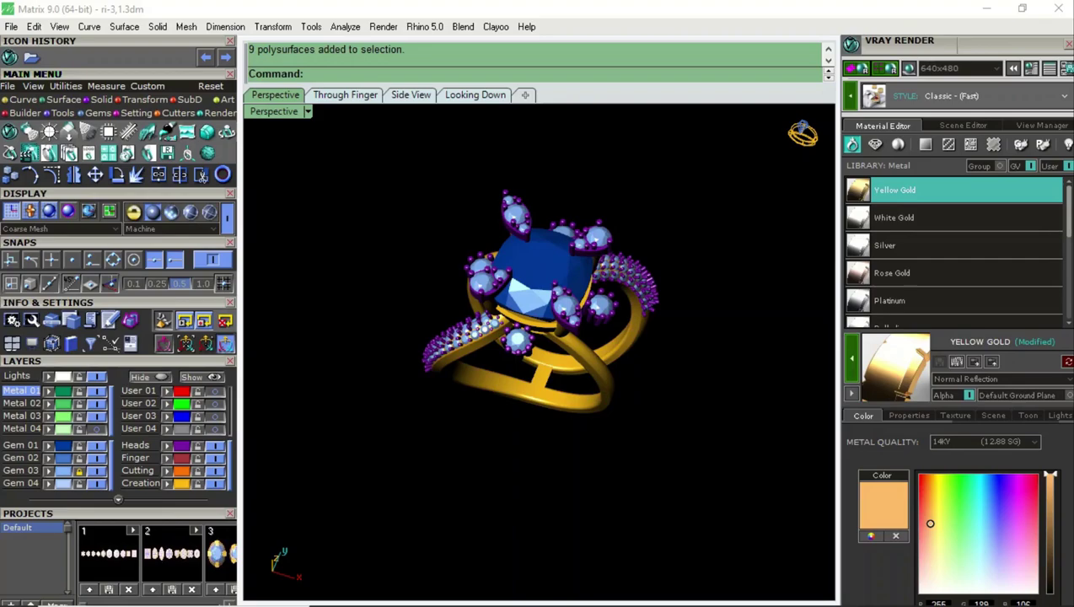
Give the heads a lighter 14KW1 White Gold metal quality, then deselect them
left_click(200, 174)
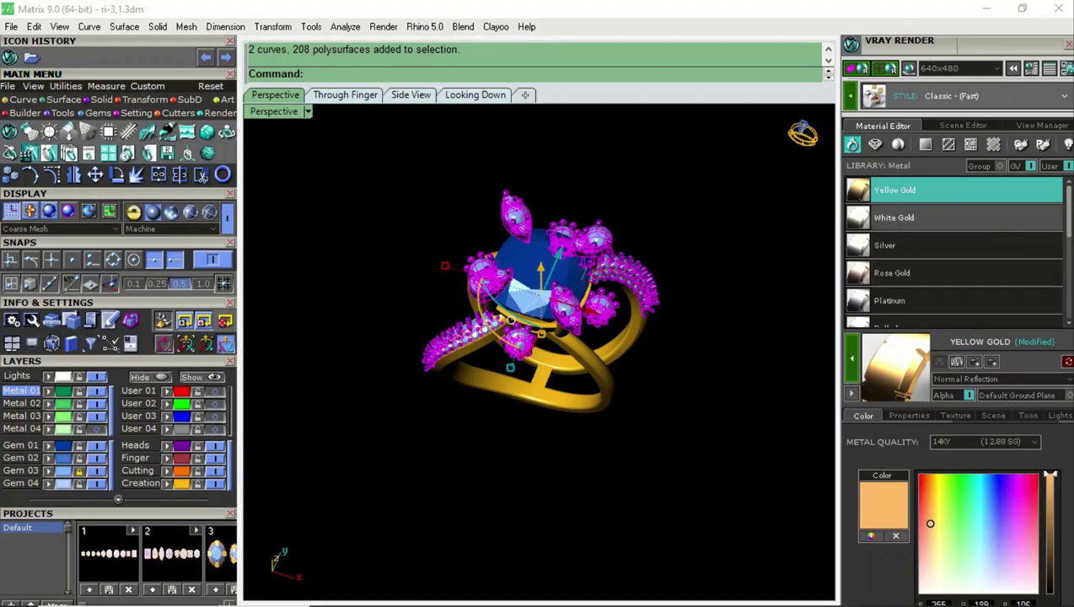
left_click(927, 217)
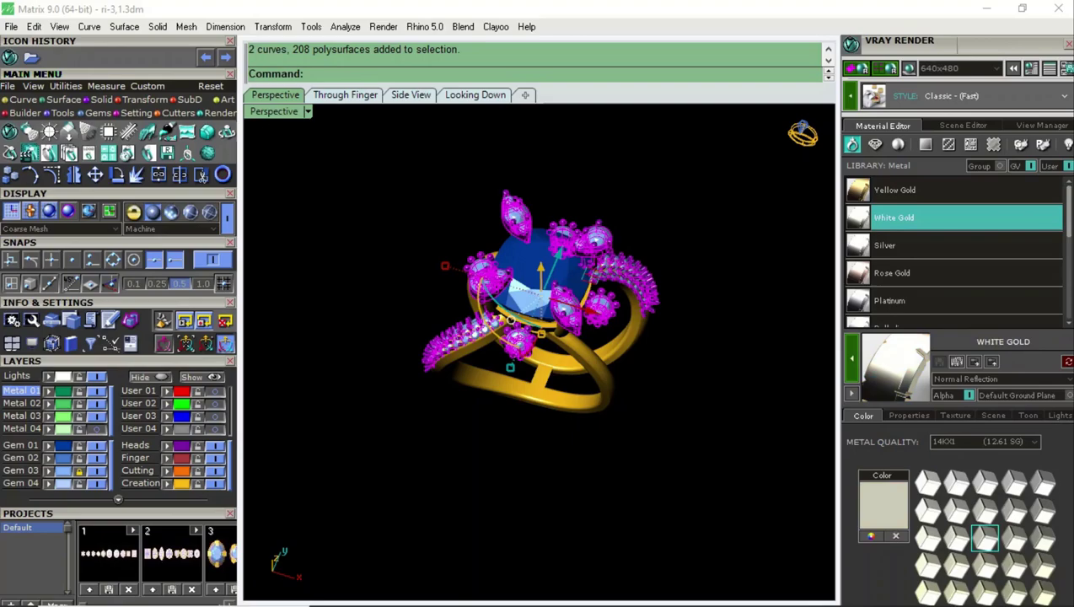
left_click(956, 481)
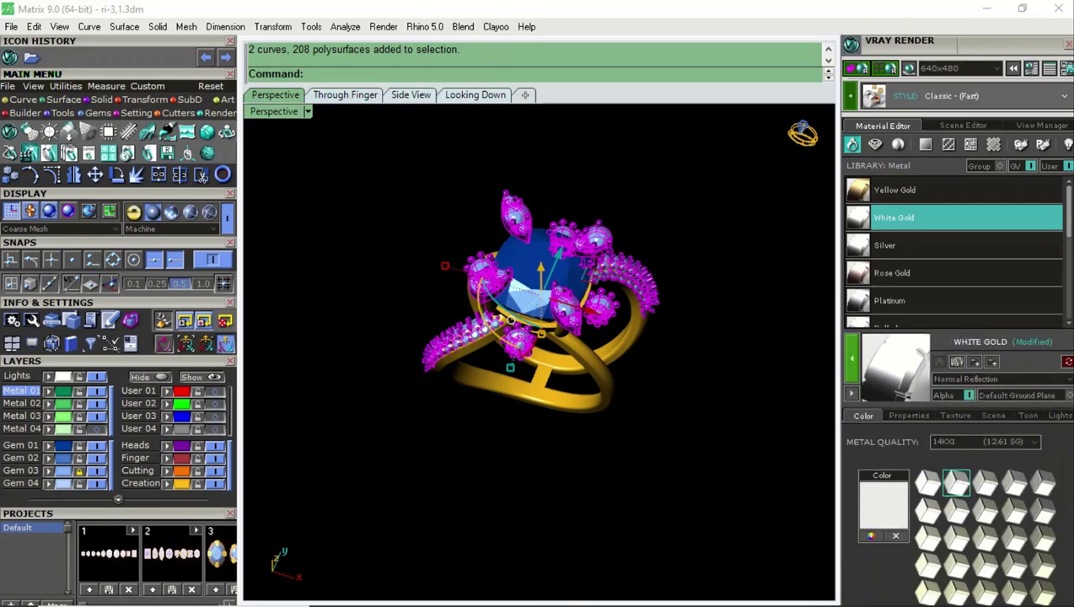
key("Escape")
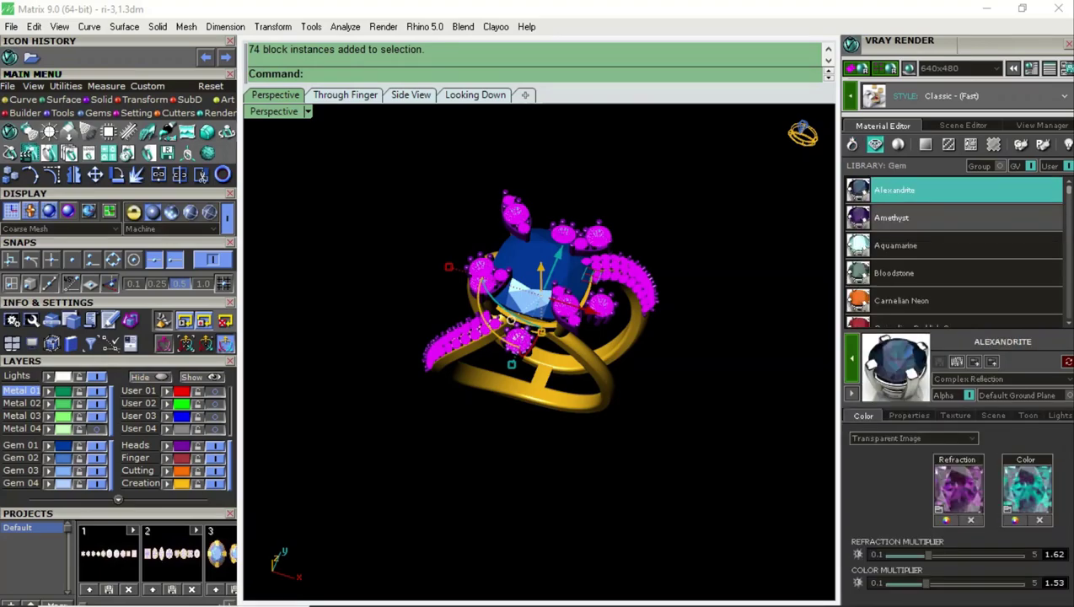
Assign Moissanite Forever Brilliant from the Gem library to the 74 accent stones
scroll(954, 253, "down", 3)
scroll(954, 253, "down", 3)
scroll(954, 253, "down", 1)
scroll(954, 253, "down", 2)
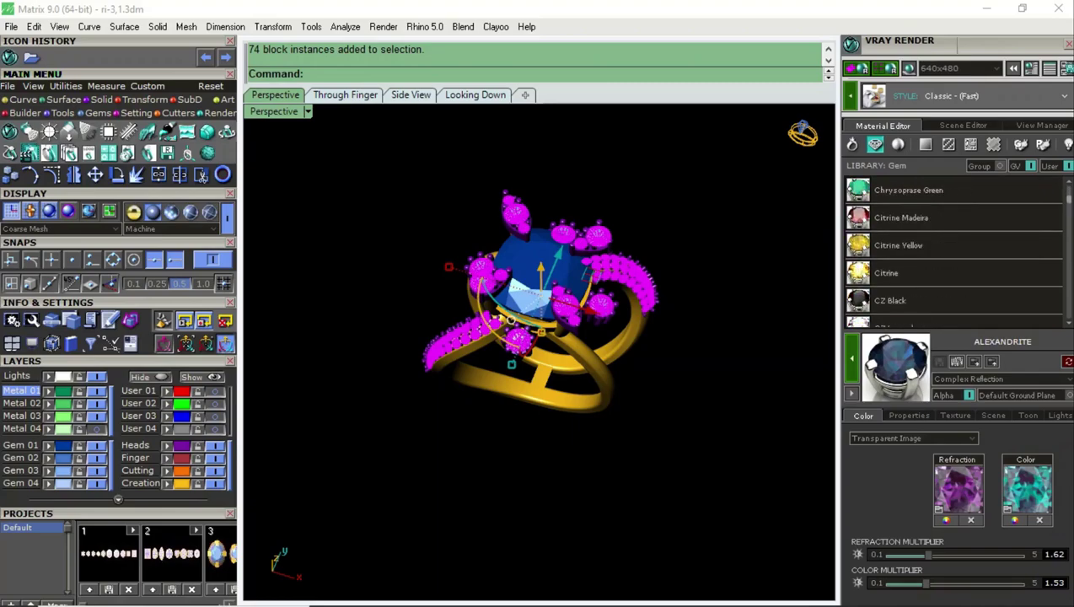
scroll(954, 253, "down", 3)
scroll(954, 253, "down", 2)
scroll(954, 253, "down", 2)
scroll(955, 253, "down", 1)
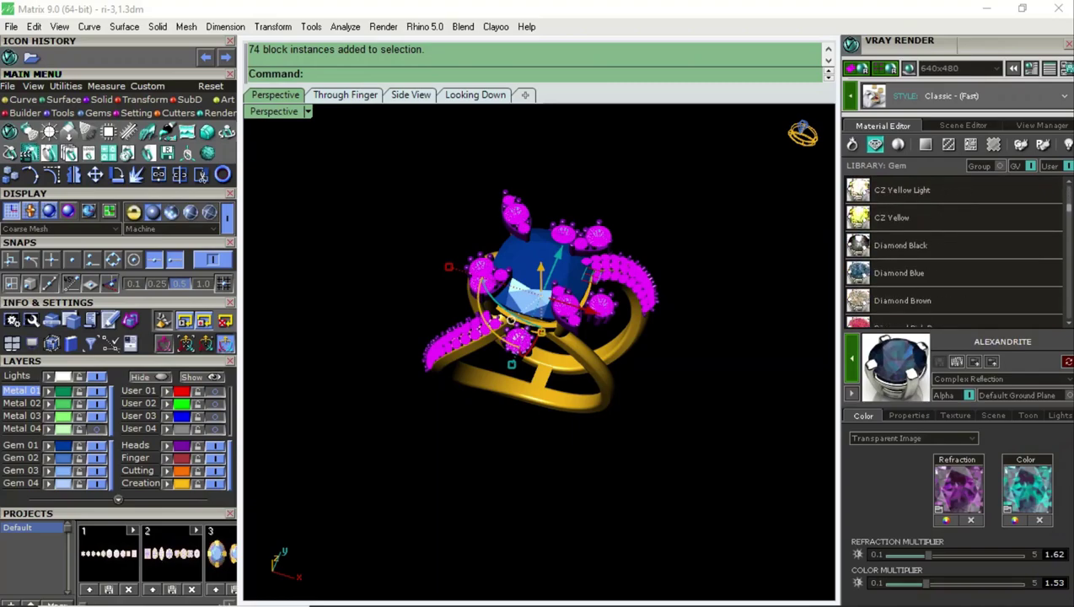
scroll(954, 253, "down", 1)
scroll(954, 252, "up", 1)
scroll(954, 253, "down", 1)
scroll(954, 253, "up", 1)
scroll(954, 252, "up", 1)
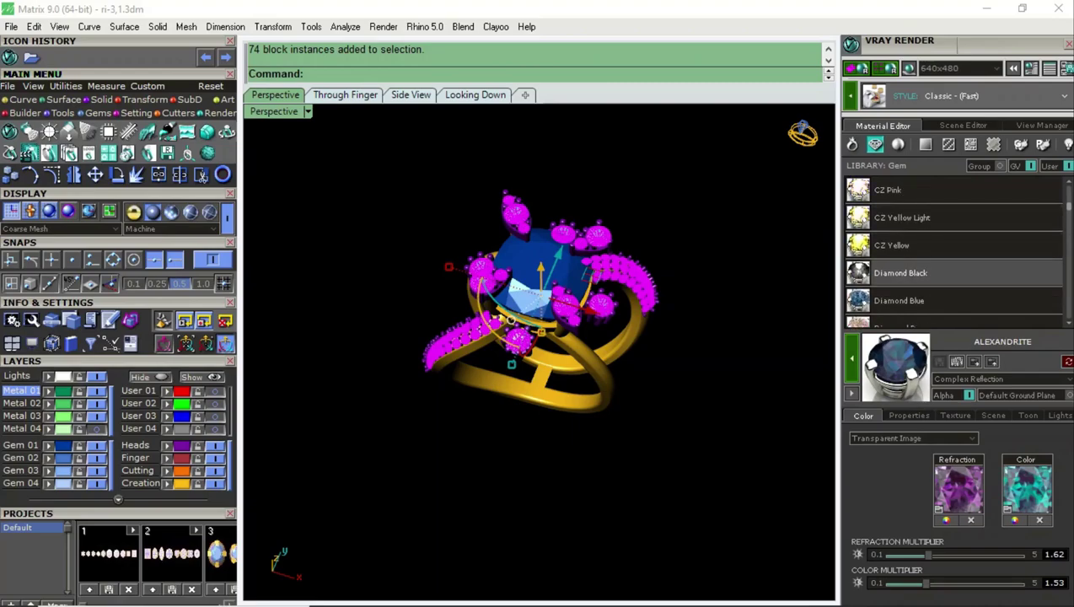
scroll(954, 253, "down", 4)
scroll(928, 272, "down", 2)
scroll(927, 272, "down", 1)
scroll(927, 272, "down", 1)
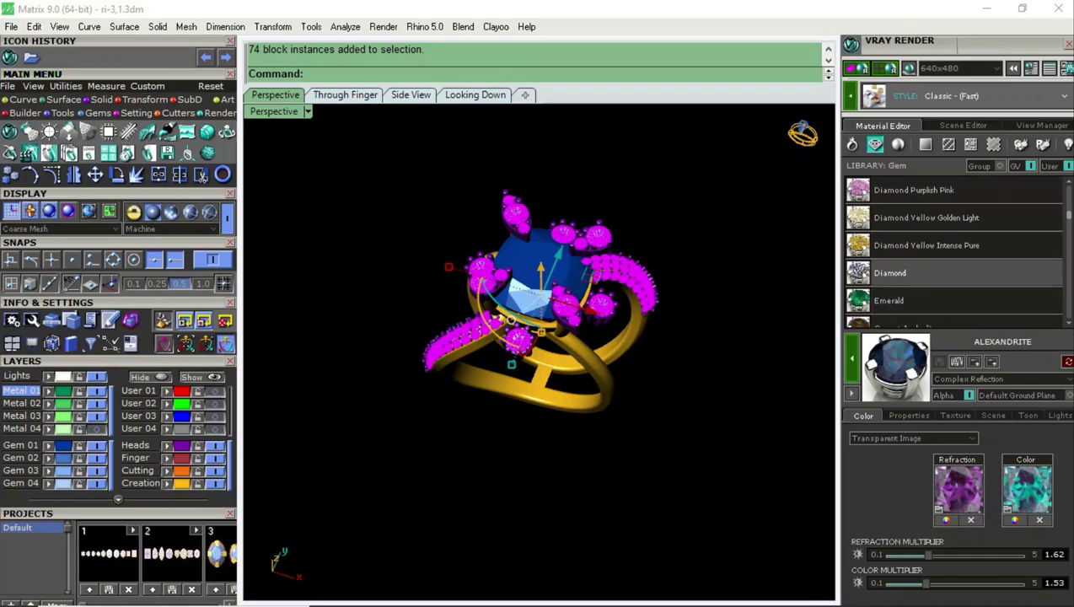
scroll(927, 273, "down", 2)
scroll(927, 272, "down", 2)
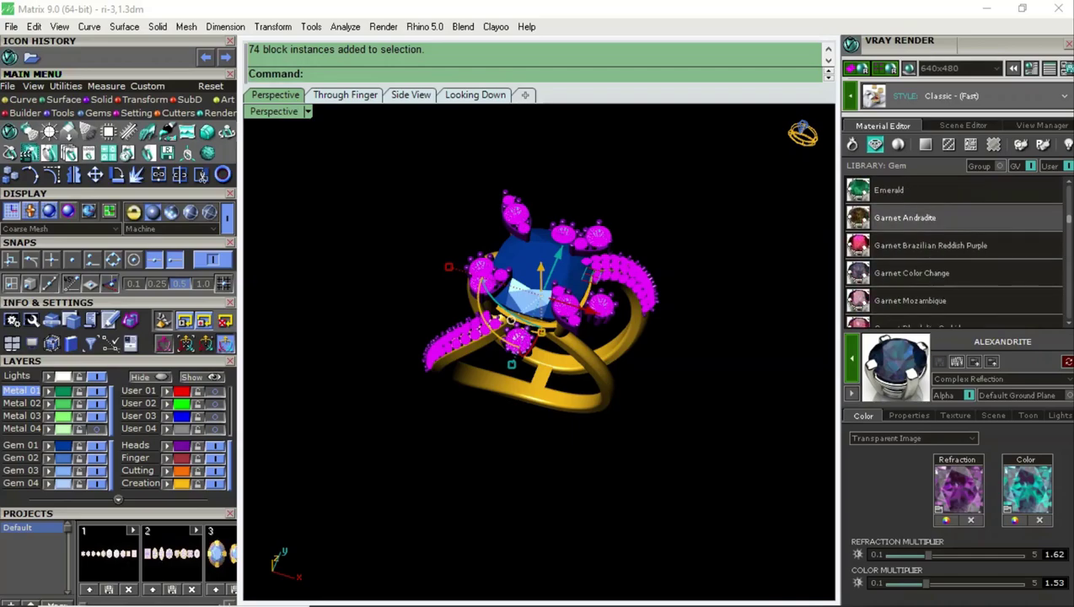
scroll(927, 272, "down", 2)
scroll(954, 253, "down", 2)
scroll(954, 253, "down", 1)
scroll(954, 253, "down", 2)
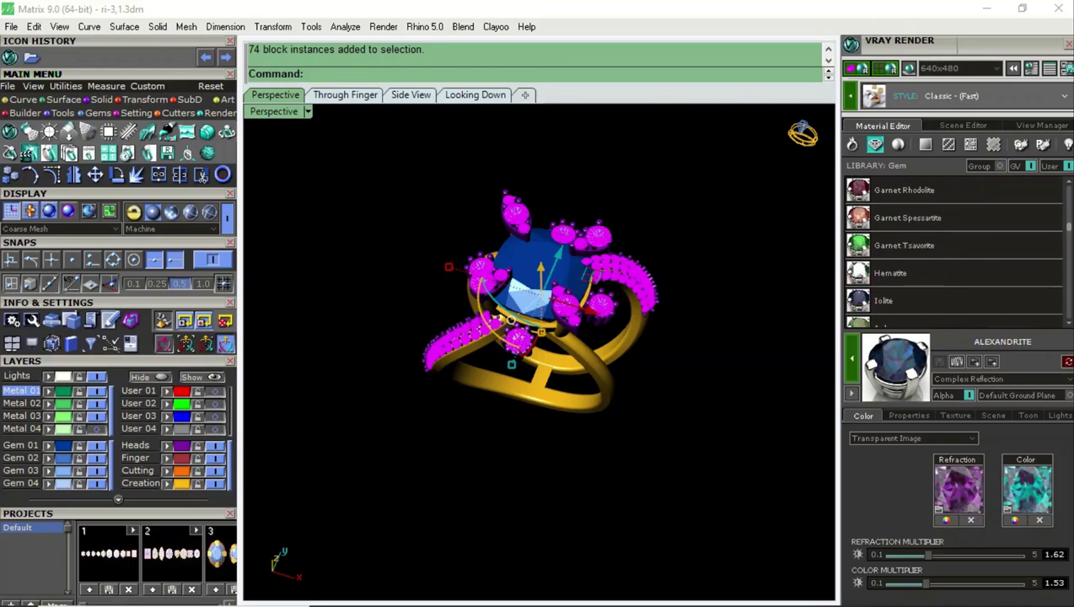
scroll(954, 252, "down", 2)
scroll(954, 253, "down", 1)
scroll(954, 252, "down", 2)
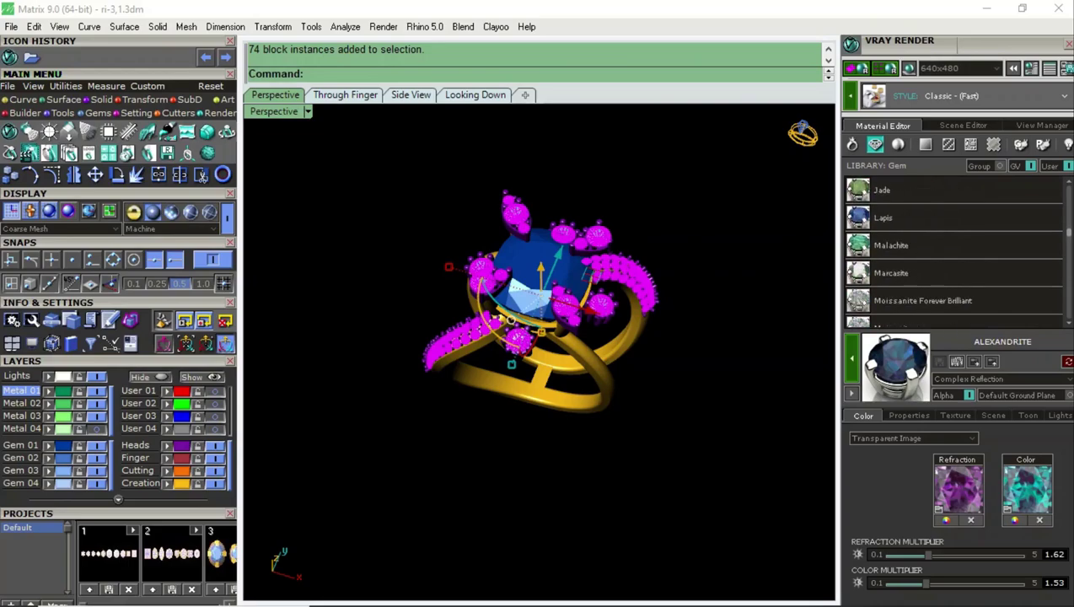
scroll(954, 272, "down", 1)
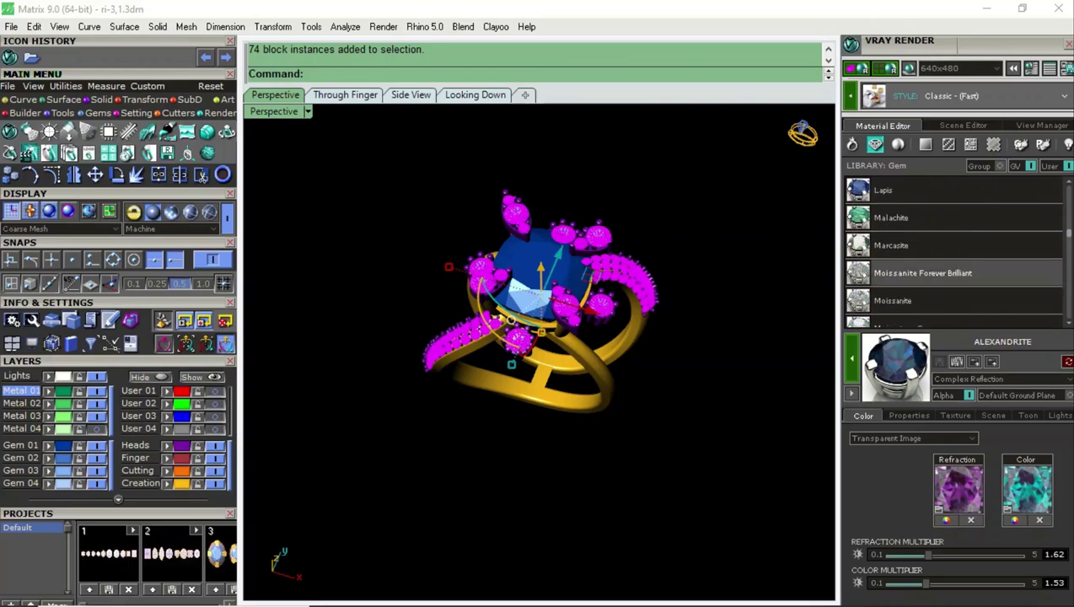
left_click(954, 272)
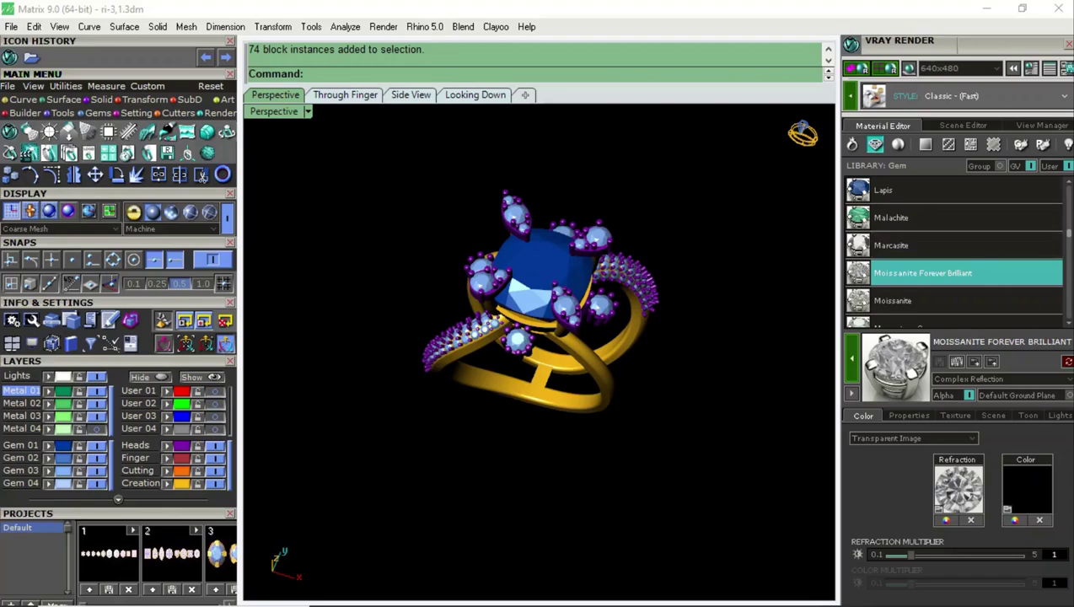
Apply the Garnet Color Change gem material to the large centre stone
left_click(540, 274)
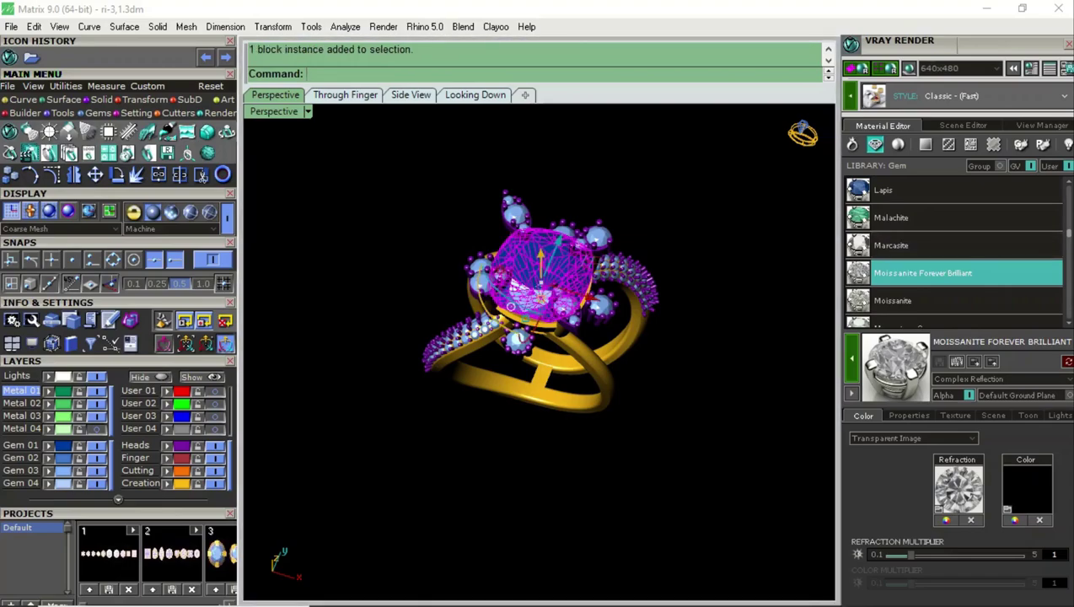
scroll(952, 253, "up", 3)
scroll(952, 253, "up", 1)
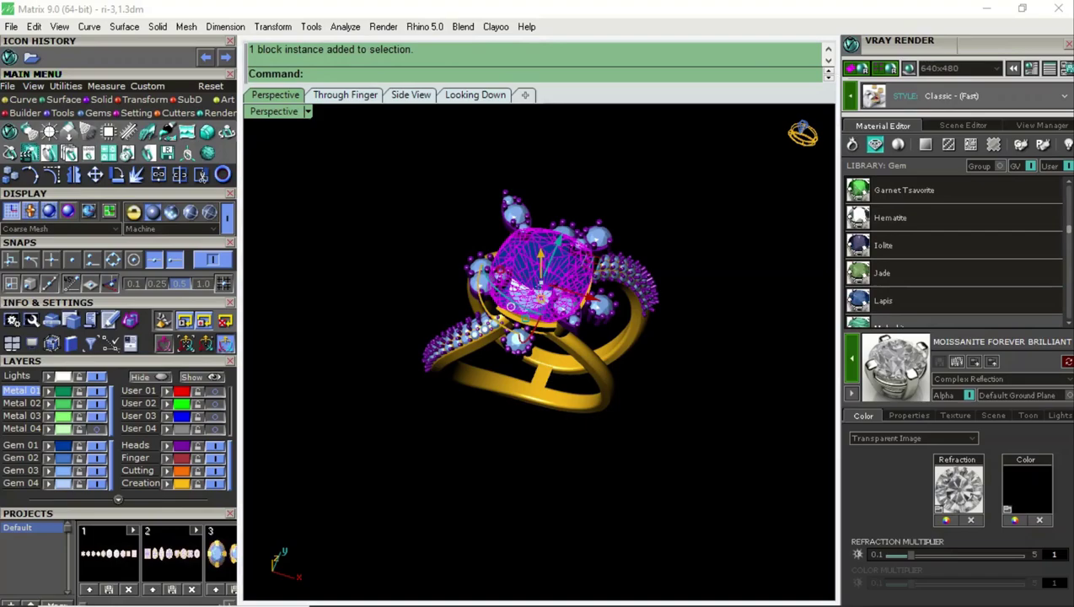
scroll(953, 253, "up", 1)
scroll(953, 253, "up", 2)
scroll(952, 253, "up", 1)
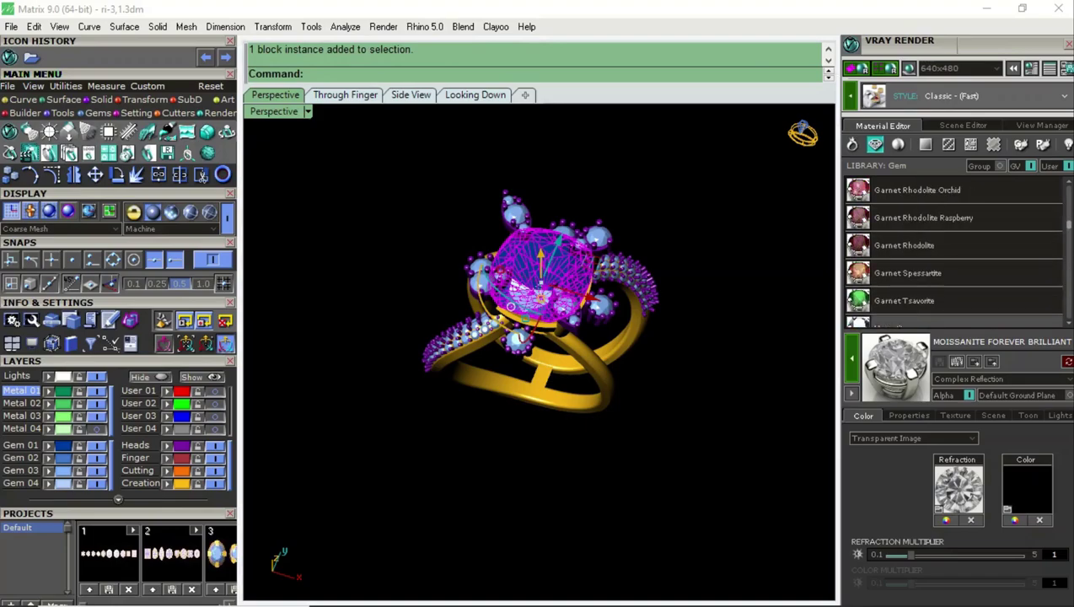
scroll(953, 252, "up", 1)
scroll(952, 253, "down", 3)
scroll(953, 253, "down", 2)
scroll(952, 253, "down", 3)
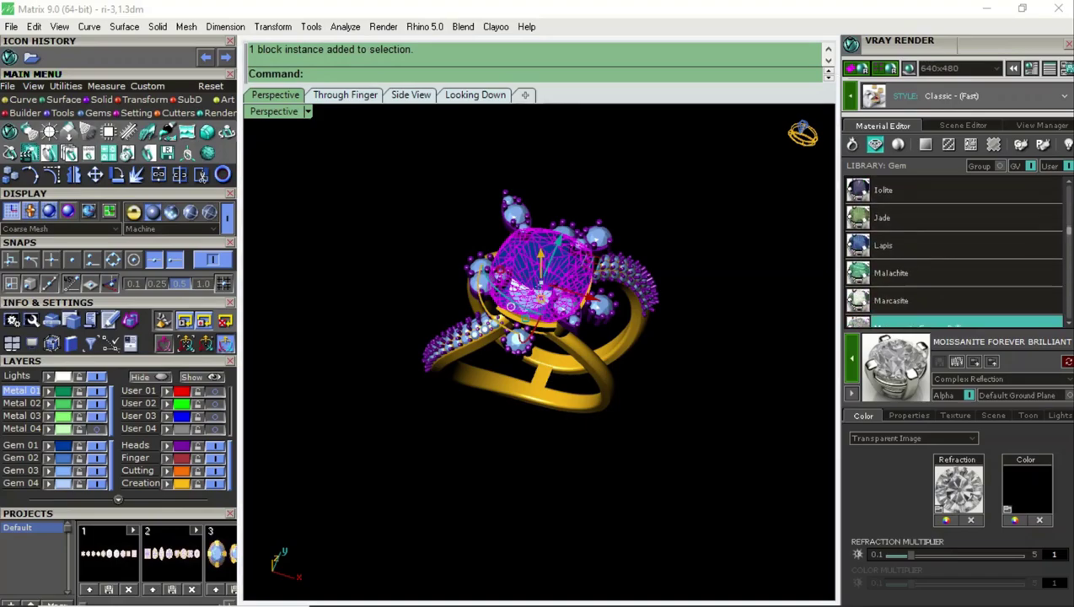
scroll(953, 253, "down", 3)
scroll(953, 253, "down", 2)
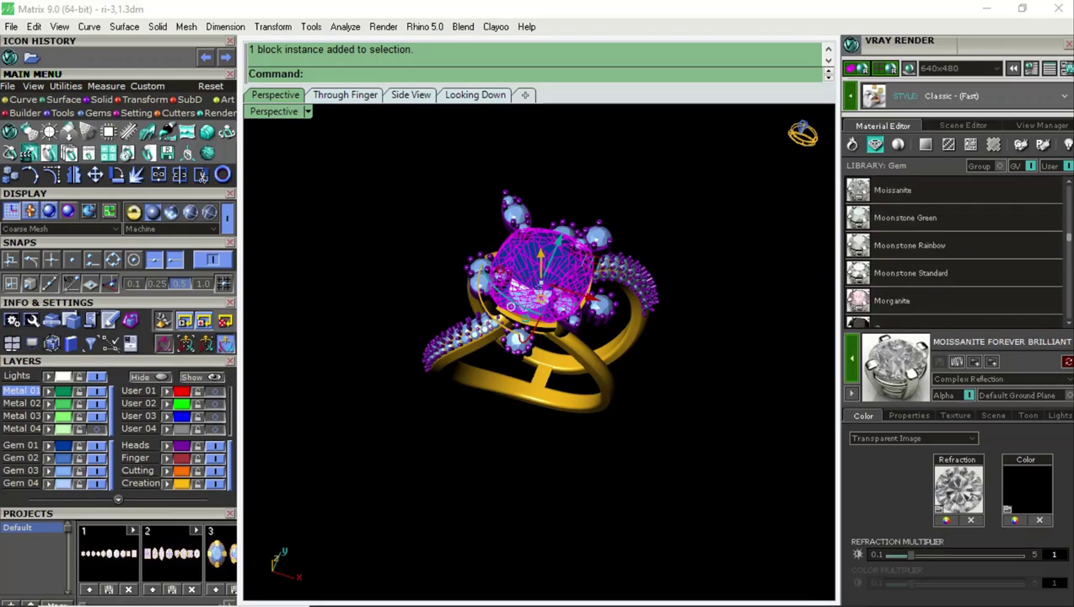
scroll(953, 253, "down", 1)
scroll(952, 253, "down", 3)
scroll(953, 253, "down", 1)
scroll(953, 253, "down", 2)
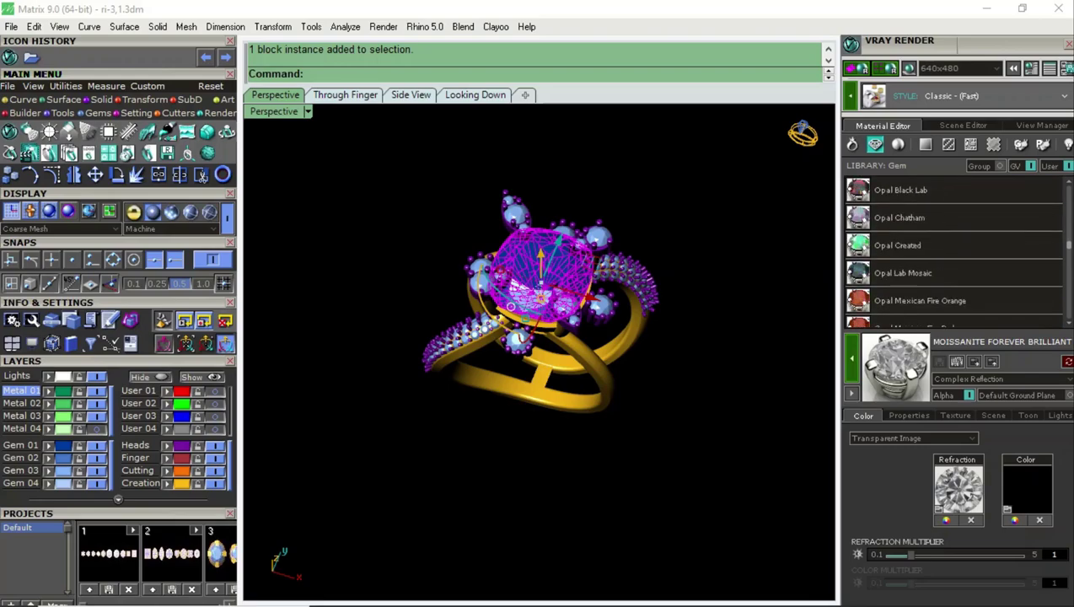
scroll(952, 253, "down", 2)
scroll(952, 253, "down", 1)
scroll(952, 253, "down", 3)
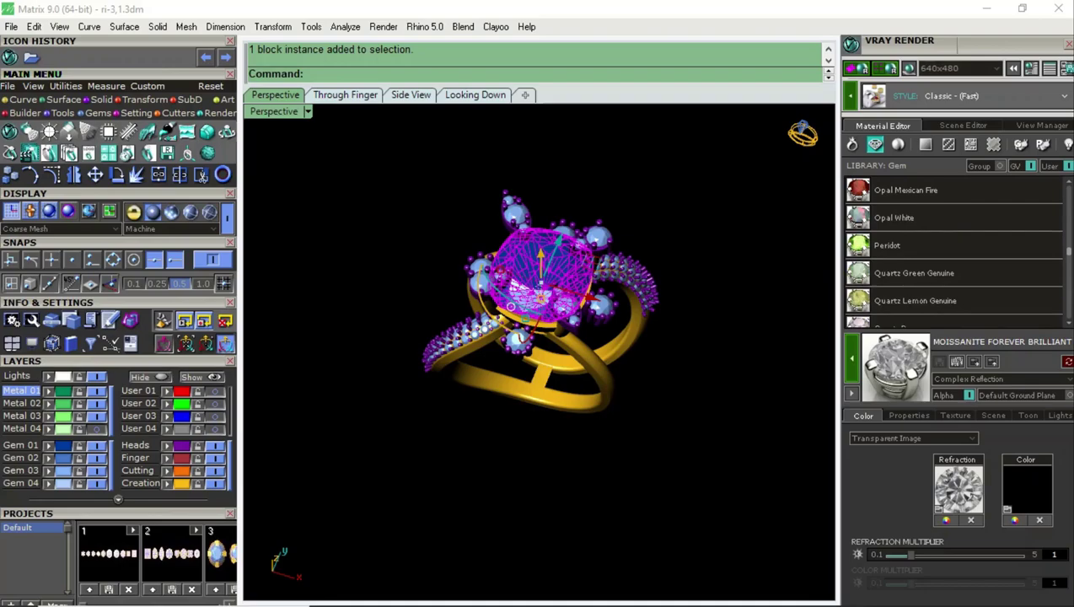
scroll(953, 253, "up", 3)
scroll(953, 253, "up", 7)
scroll(952, 252, "up", 7)
scroll(952, 253, "up", 5)
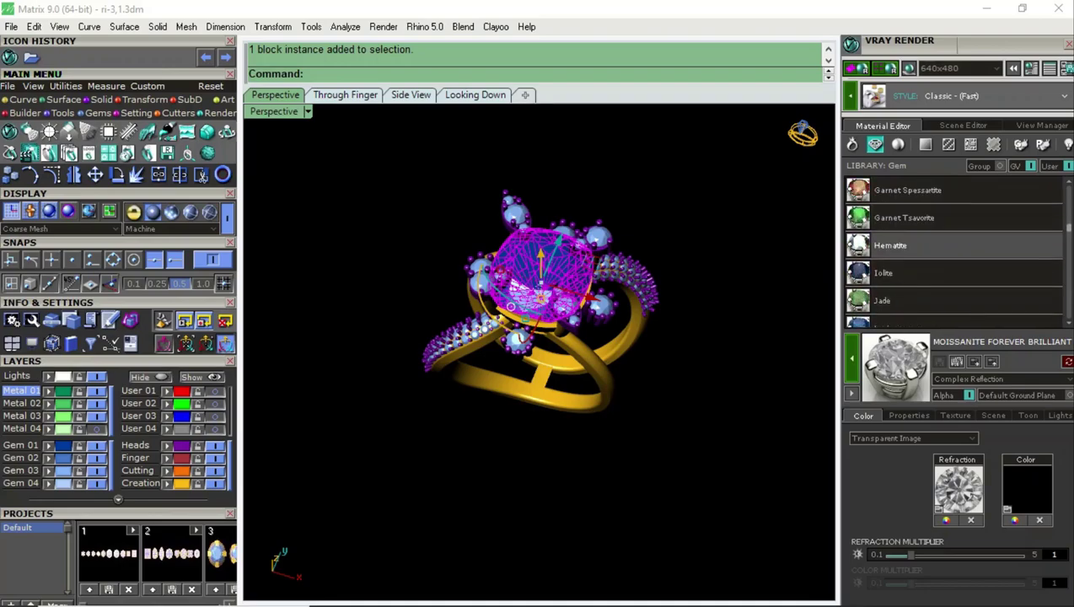
scroll(952, 253, "up", 6)
left_click(952, 218)
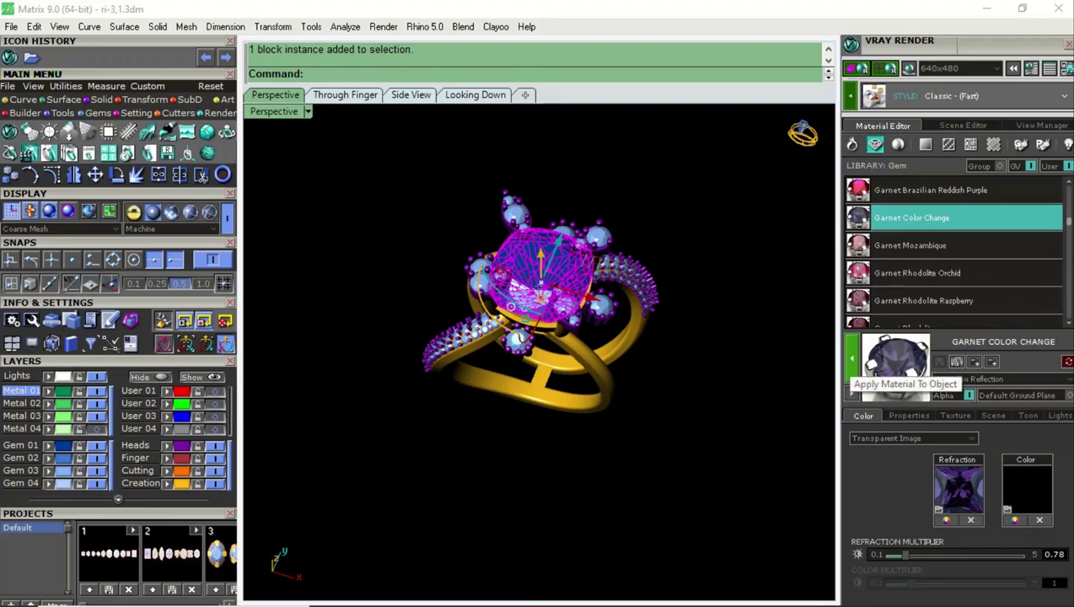
left_click(851, 361)
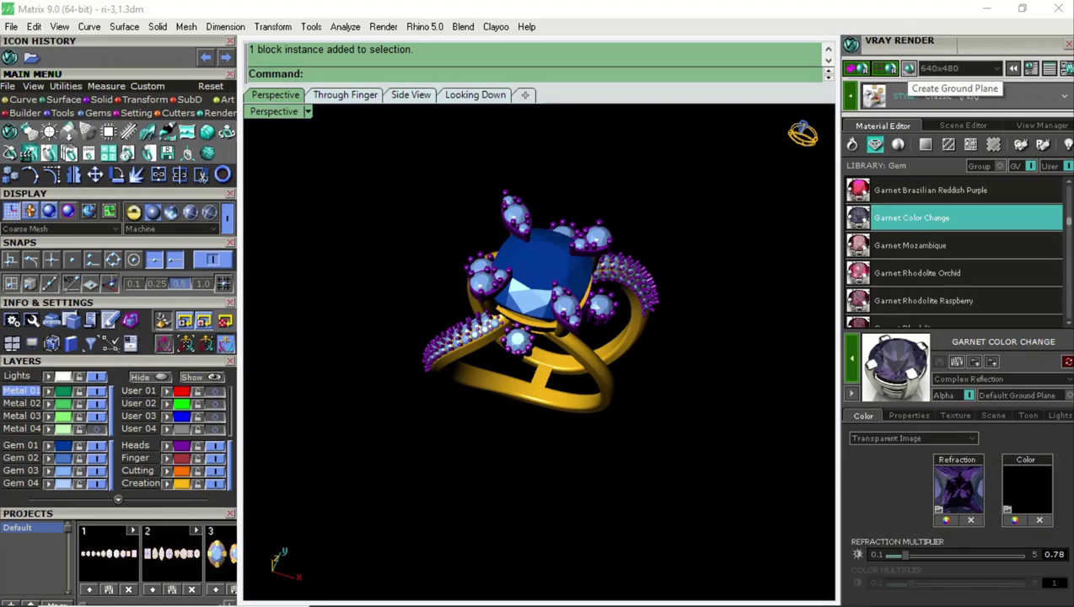
Add a ground plane under the ring with the pure white White Reflective material
left_click(904, 68)
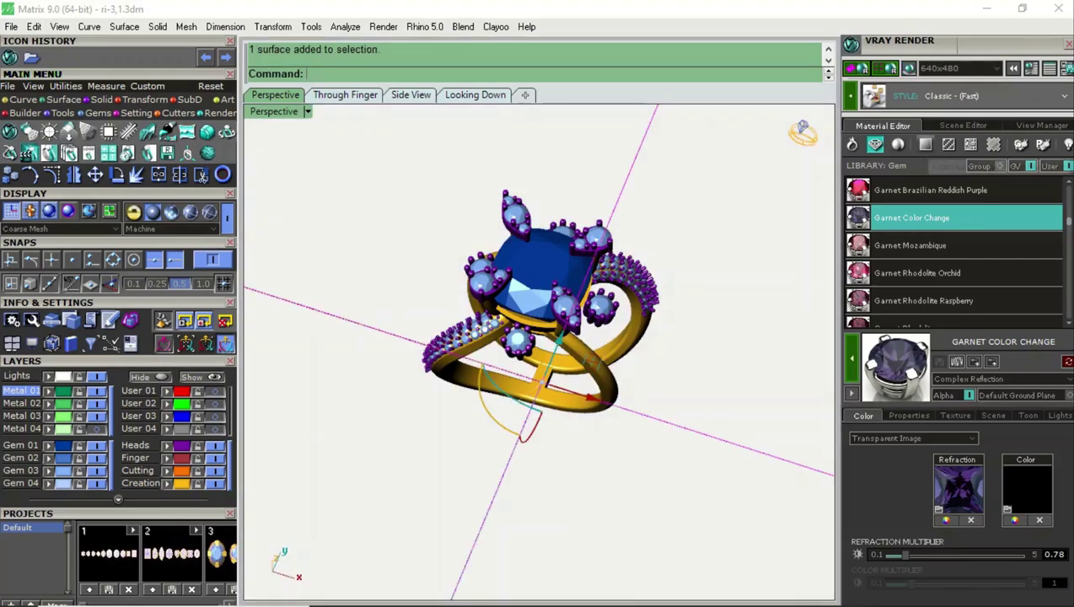
left_click(925, 144)
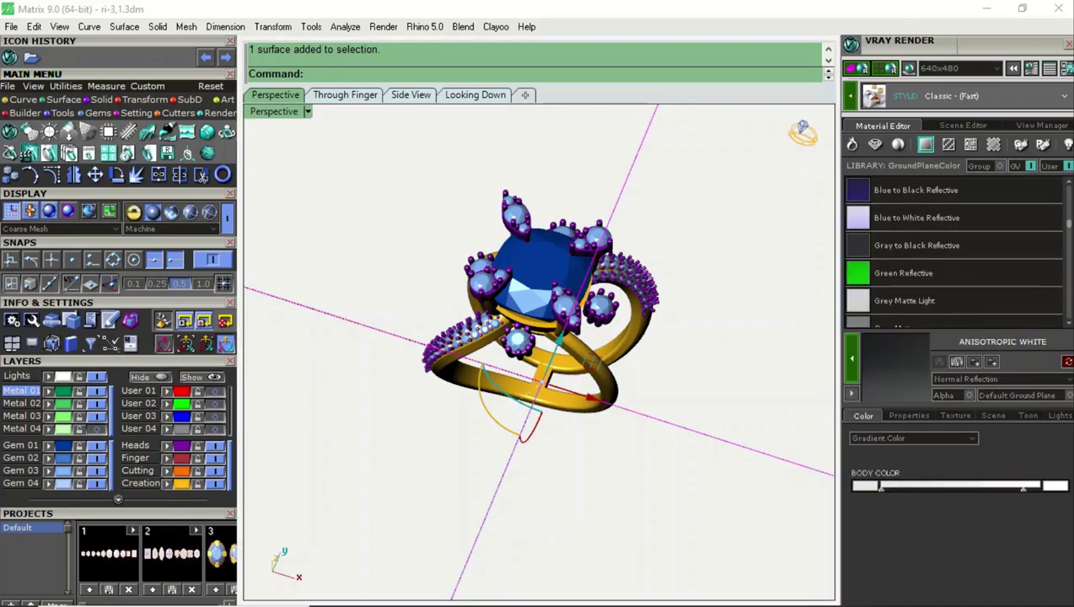
scroll(952, 253, "down", 3)
scroll(952, 252, "down", 5)
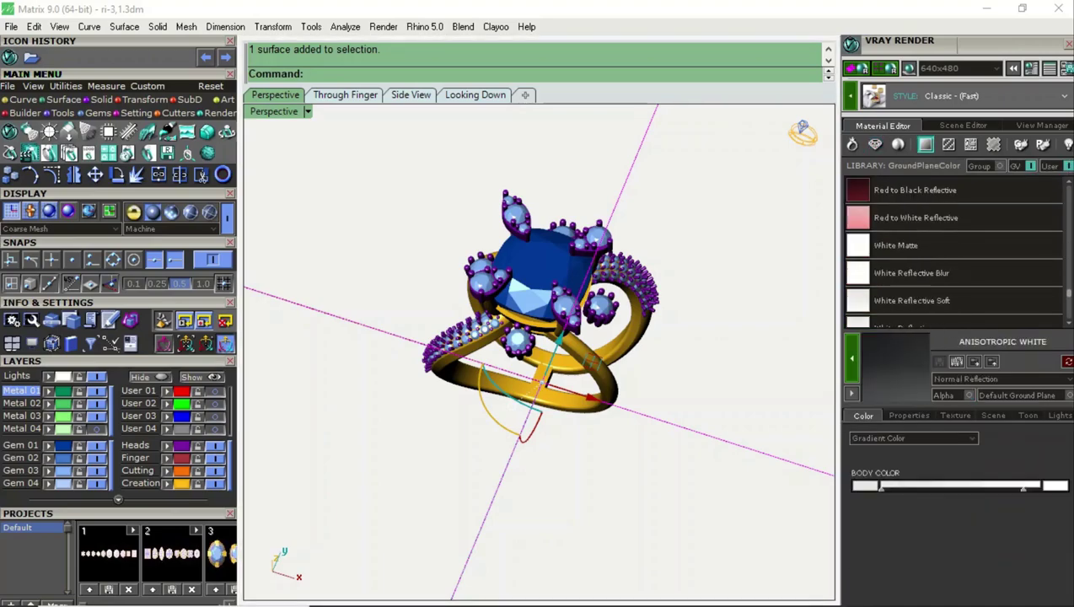
scroll(953, 252, "down", 1)
scroll(953, 253, "down", 1)
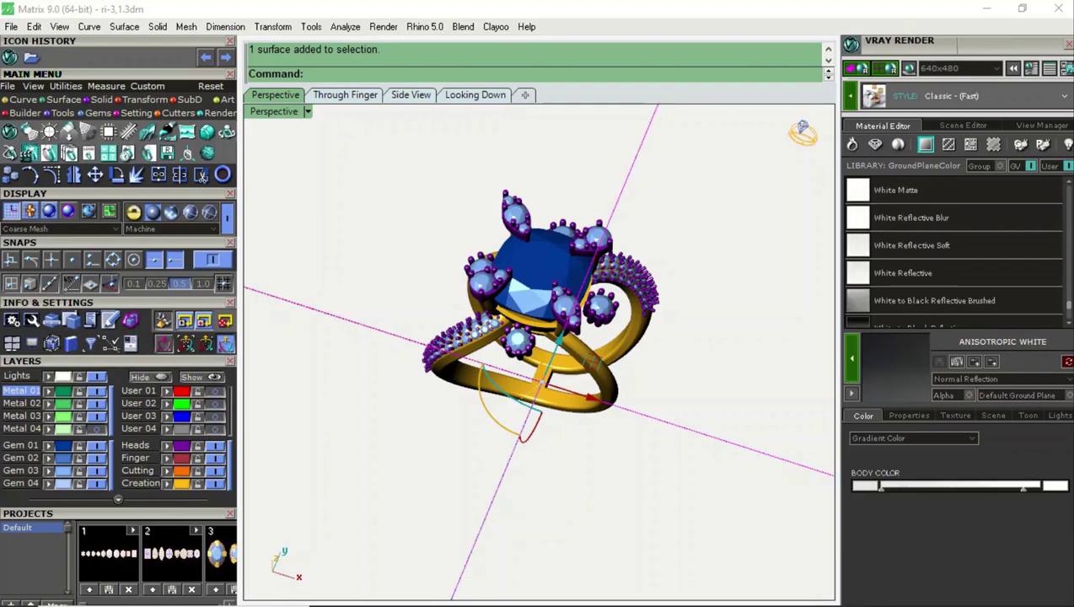
scroll(952, 252, "down", 1)
left_click(927, 245)
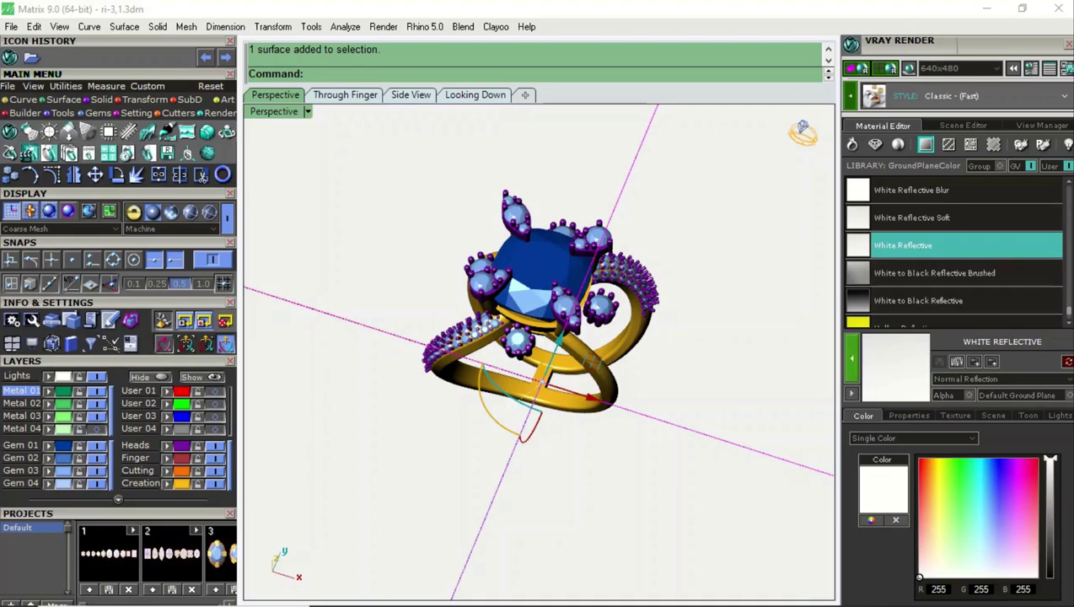
key("Escape")
left_click(851, 358)
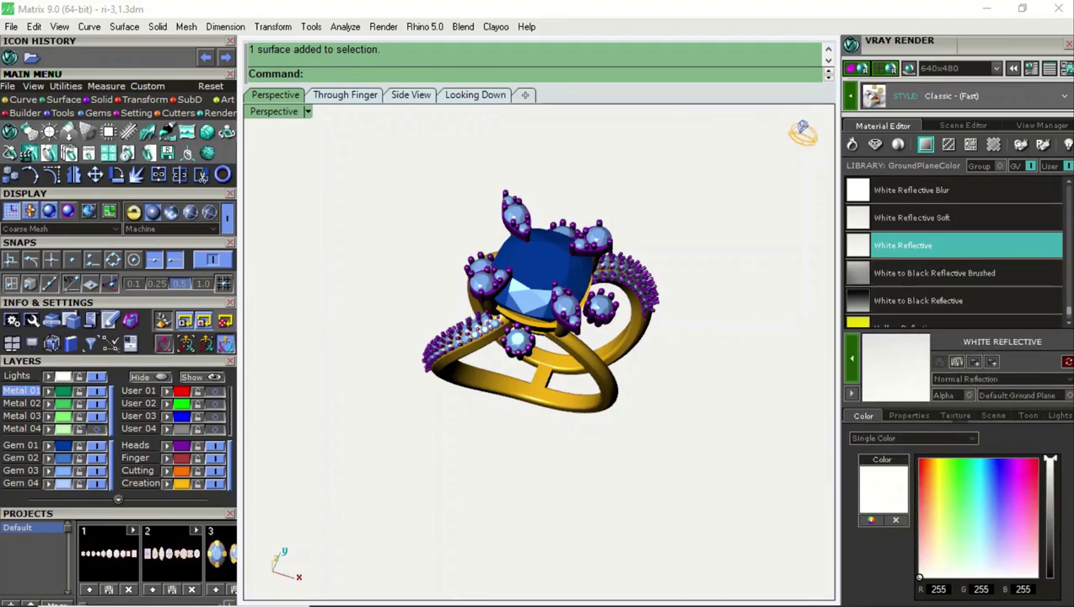
Change the V-Ray render resolution from 640x480 to 1920x1080
left_click(997, 67)
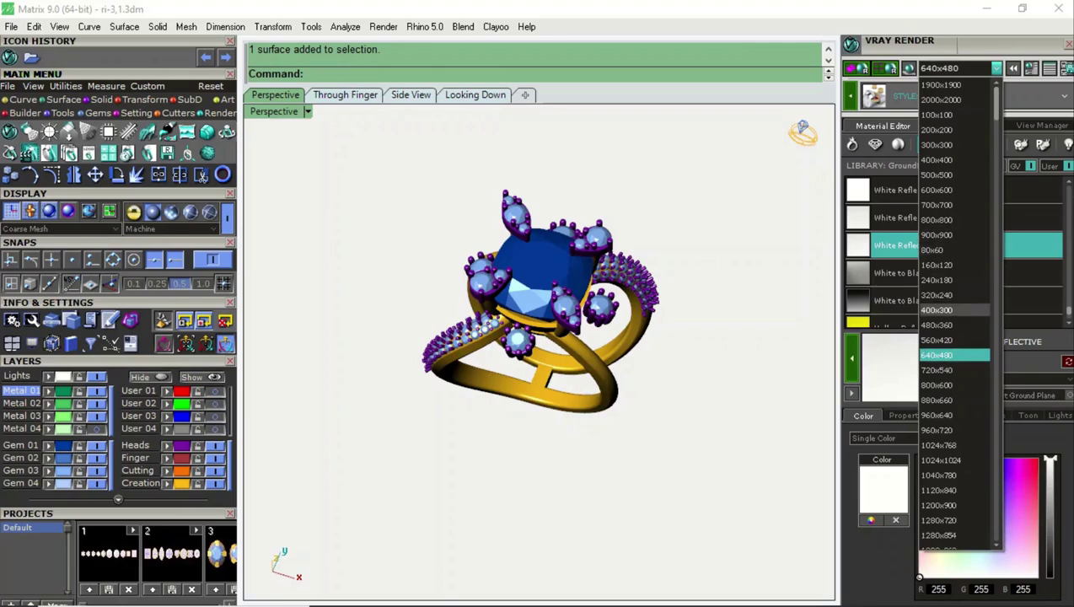
scroll(952, 345, "down", 5)
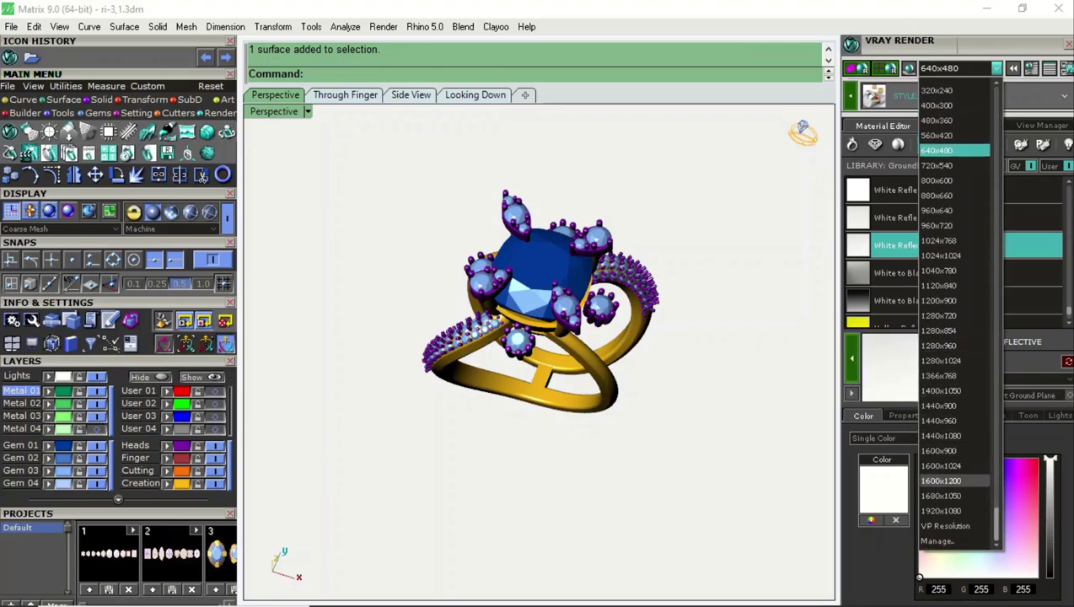
left_click(942, 511)
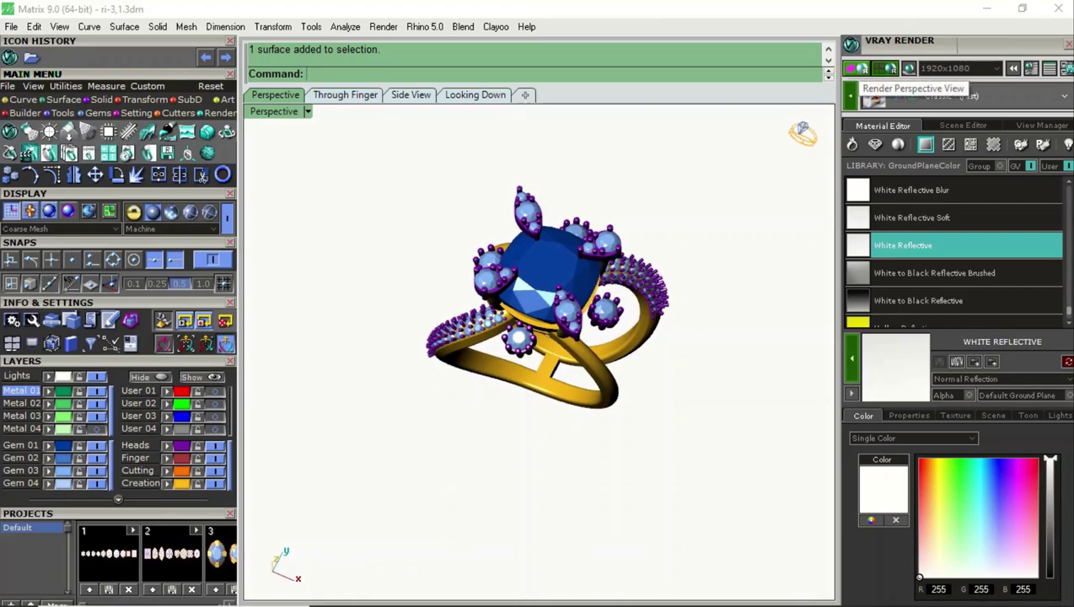
Render the Perspective view in V-Ray at 1920x1080 and wait for it to finish
left_click(889, 68)
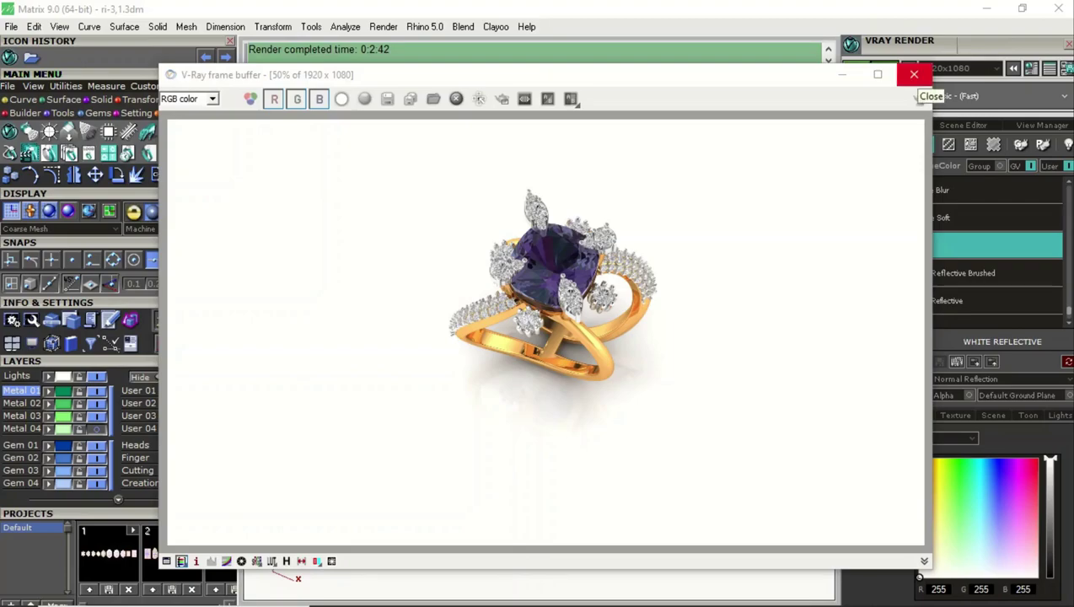
Close the render window and give the ring metal a lighter White Gold shade
left_click(914, 75)
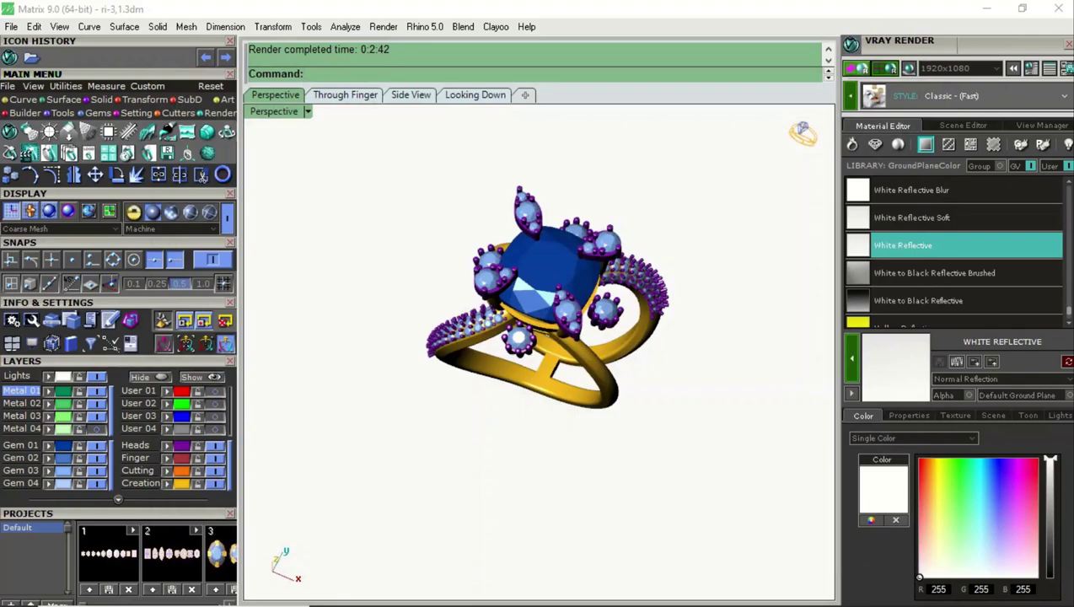
left_click(540, 371)
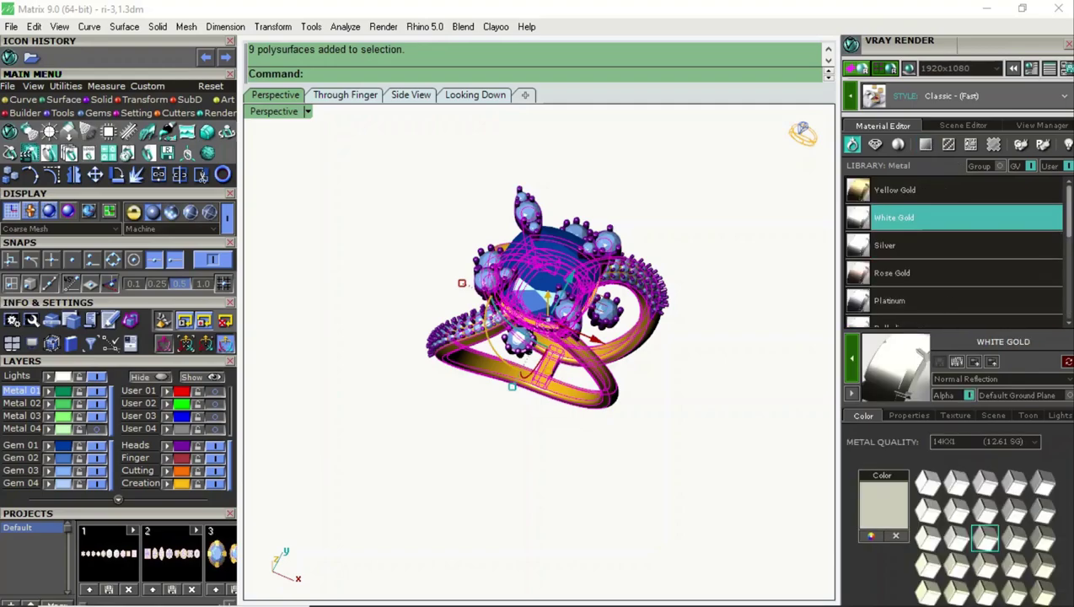
left_click(956, 482)
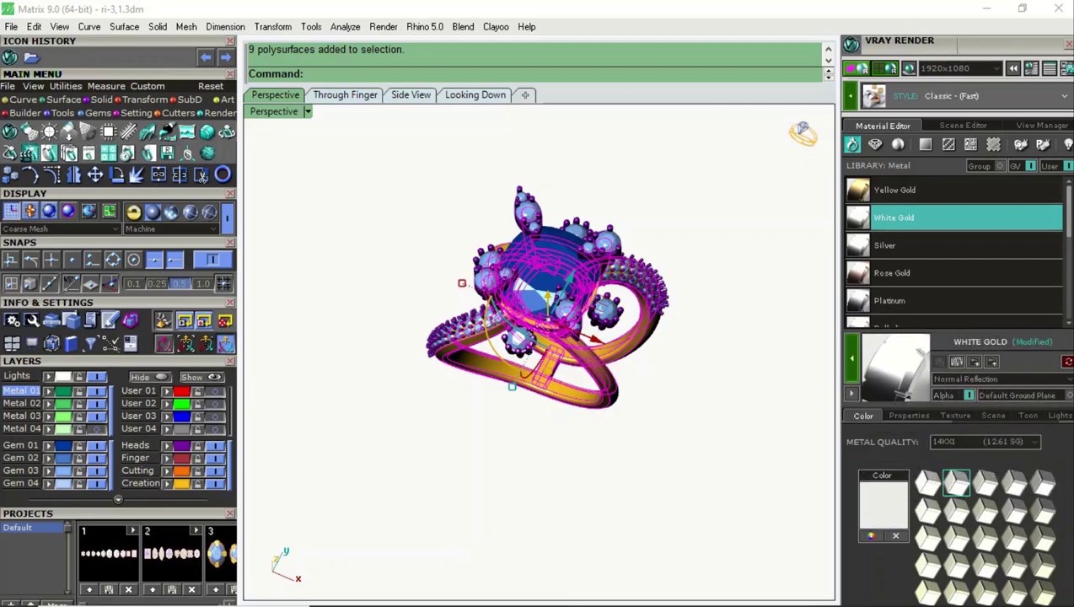
key("Escape")
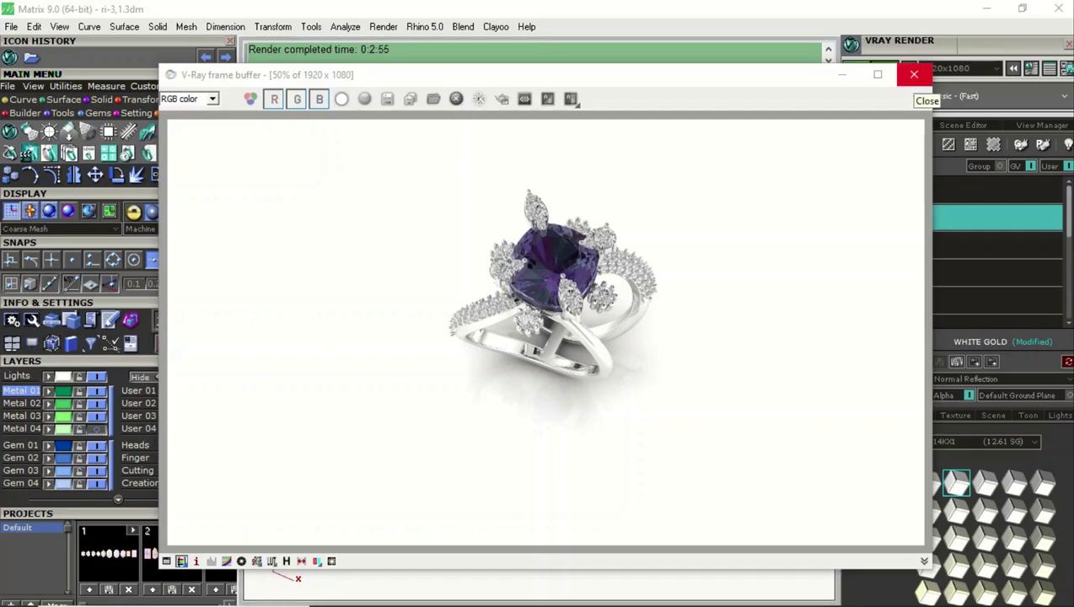
Close the V-Ray frame buffer once the white gold ring render finishes
left_click(914, 74)
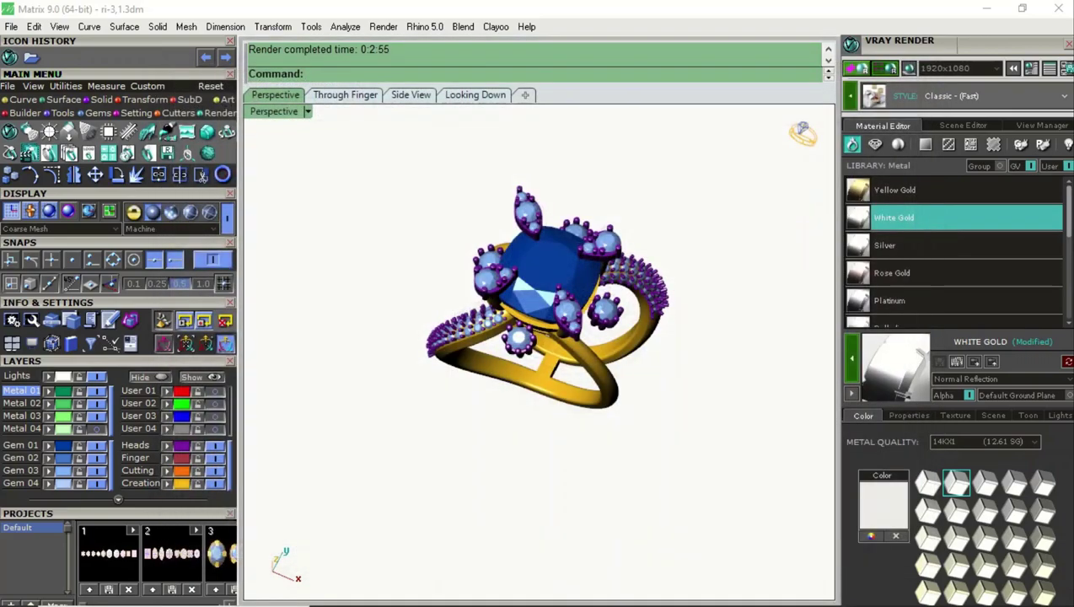
Select all the ring's metal pieces, apply Rose Gold, and pick a lighter pink swatch
key("ctrl+a")
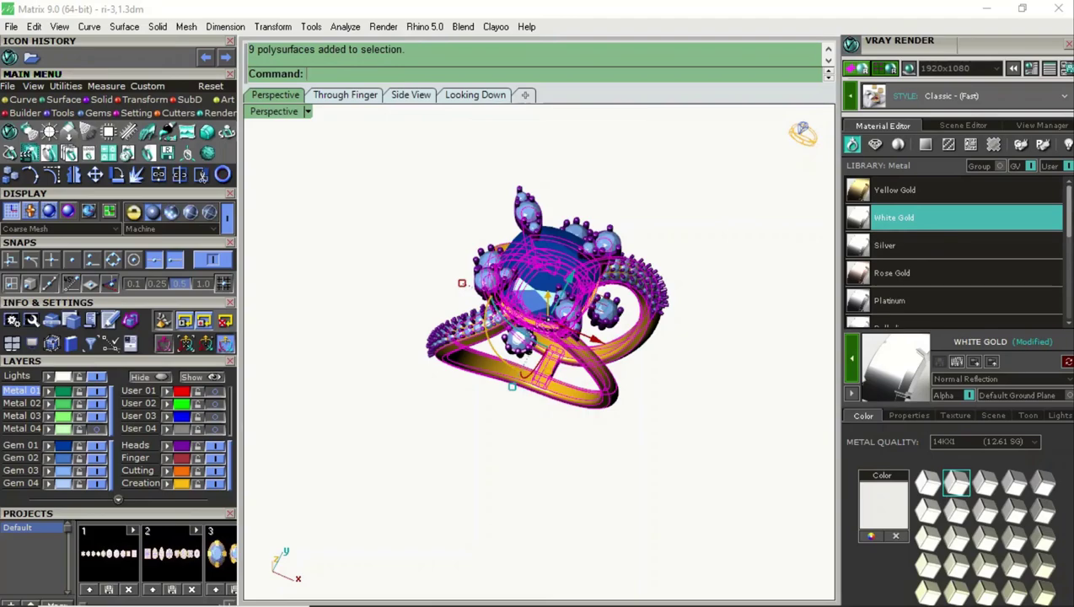
left_click(892, 273)
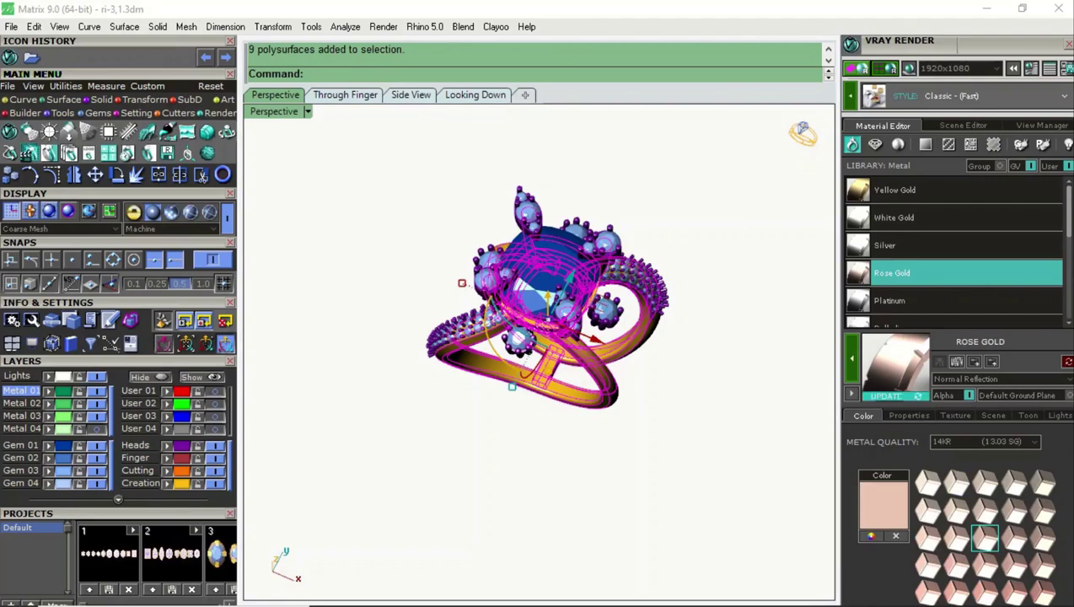
left_click(956, 593)
left_click(927, 592)
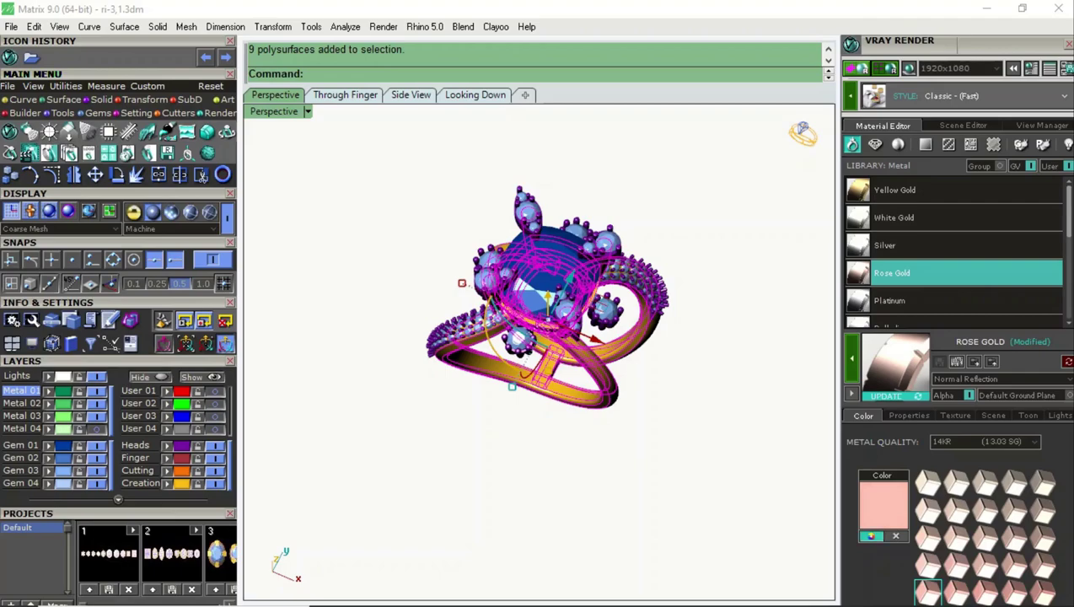
Set the rose gold colour to a peach RGB 255/200/170, then deselect the ring
left_click(869, 535)
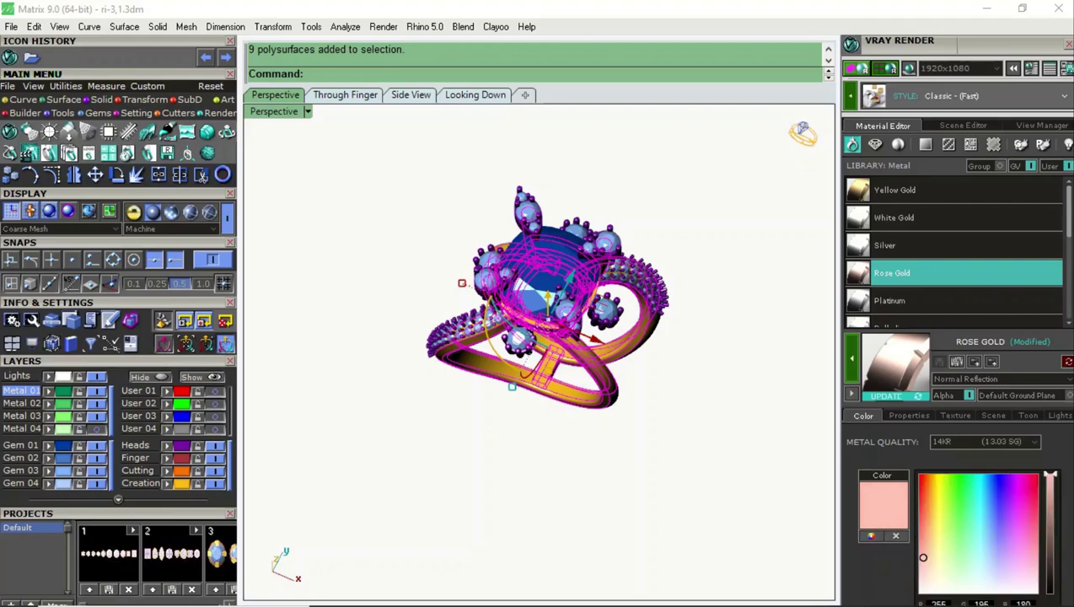
left_click_drag(923, 557, 928, 547)
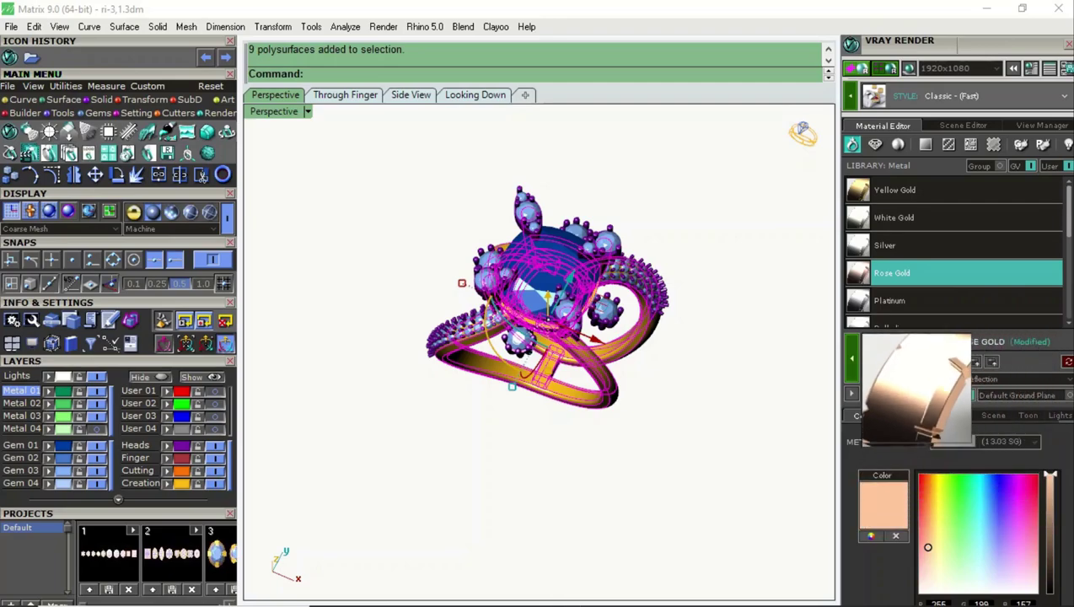
key("Escape")
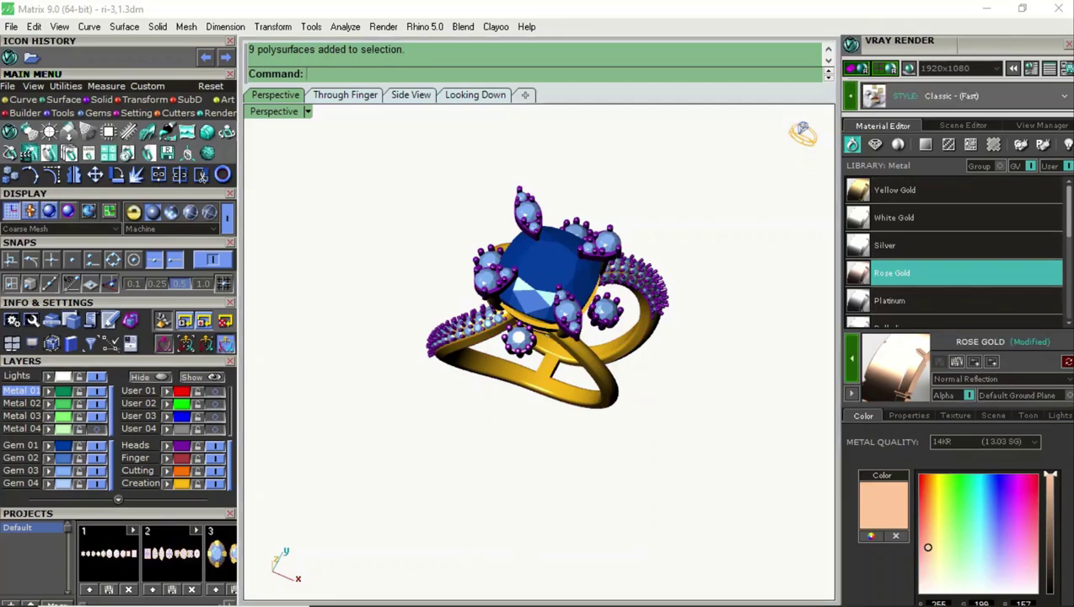
Start the V-Ray render of the ring in the peach 14KR Rose Gold
left_click(201, 175)
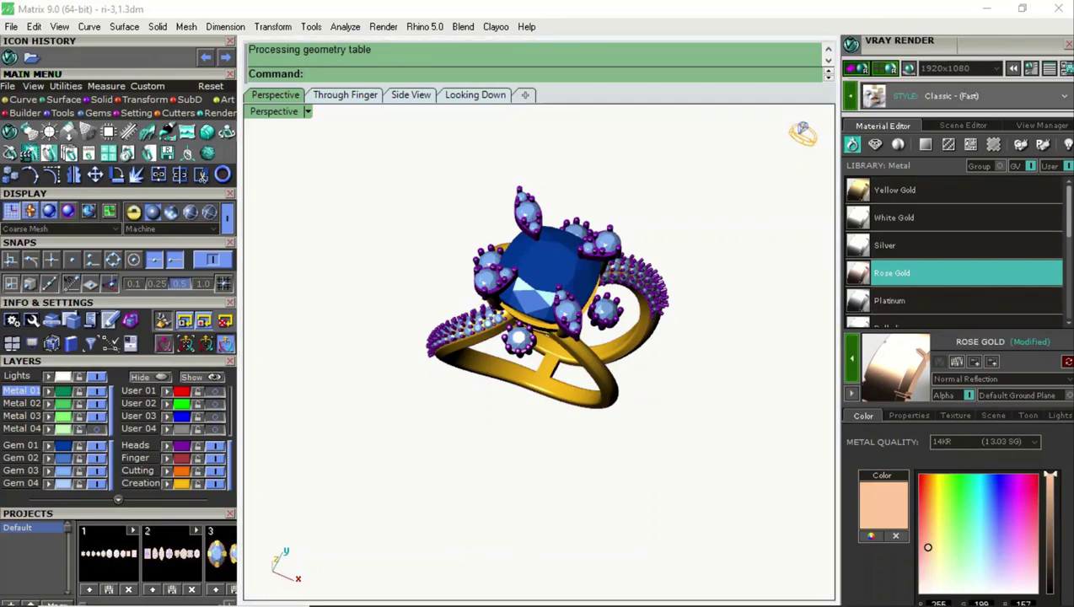